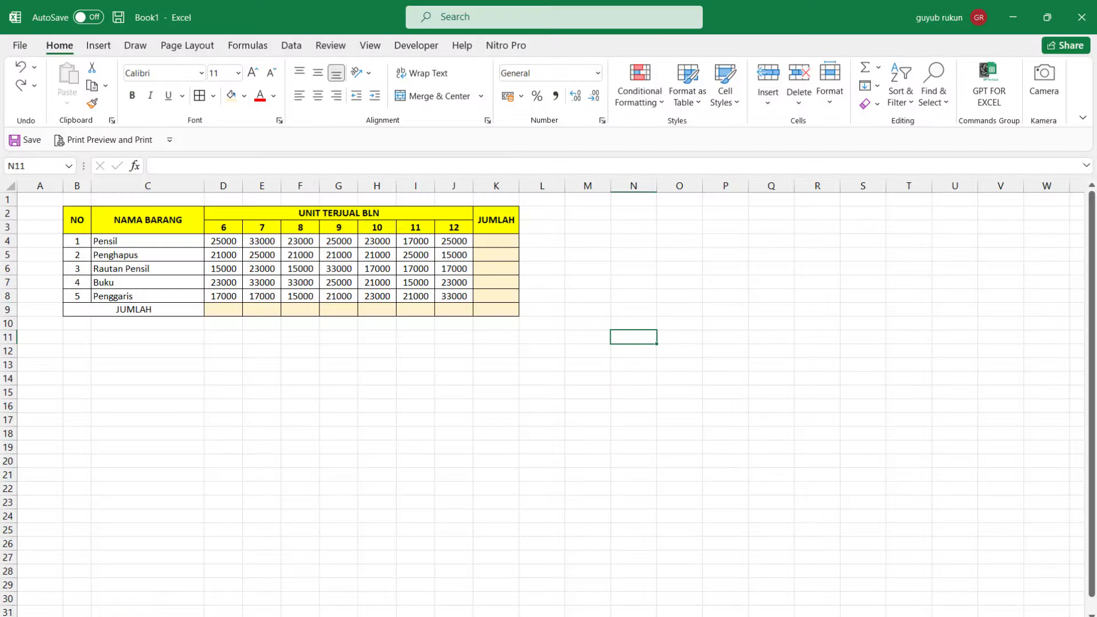
Undo from empty cell C22 to restore the two-digit unit counts for months 6–12.
left_click(196, 489)
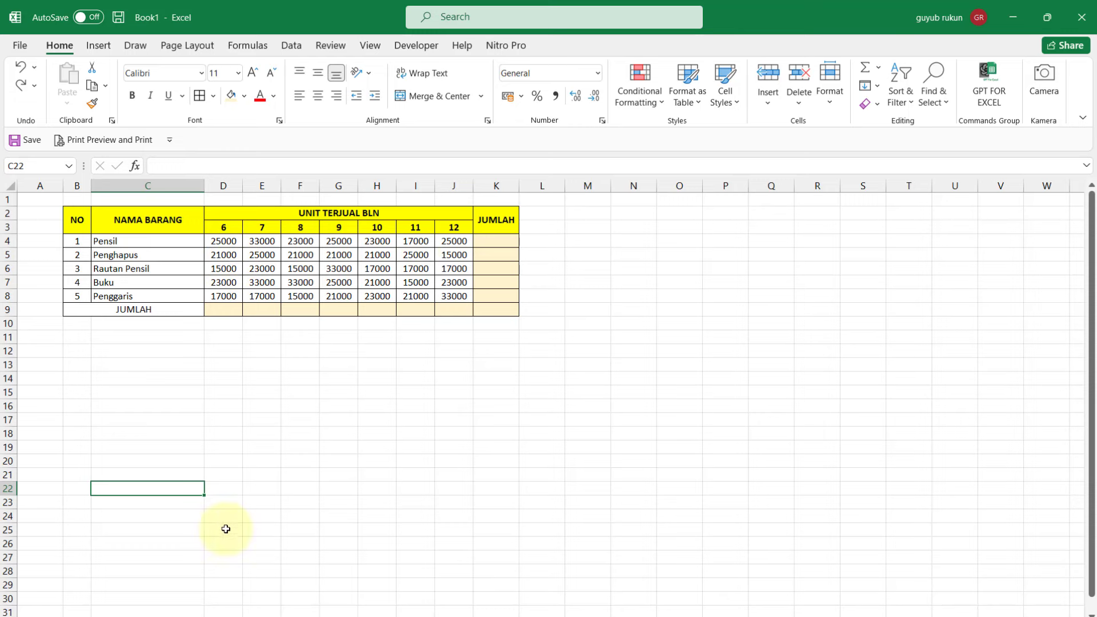
key("ctrl+z")
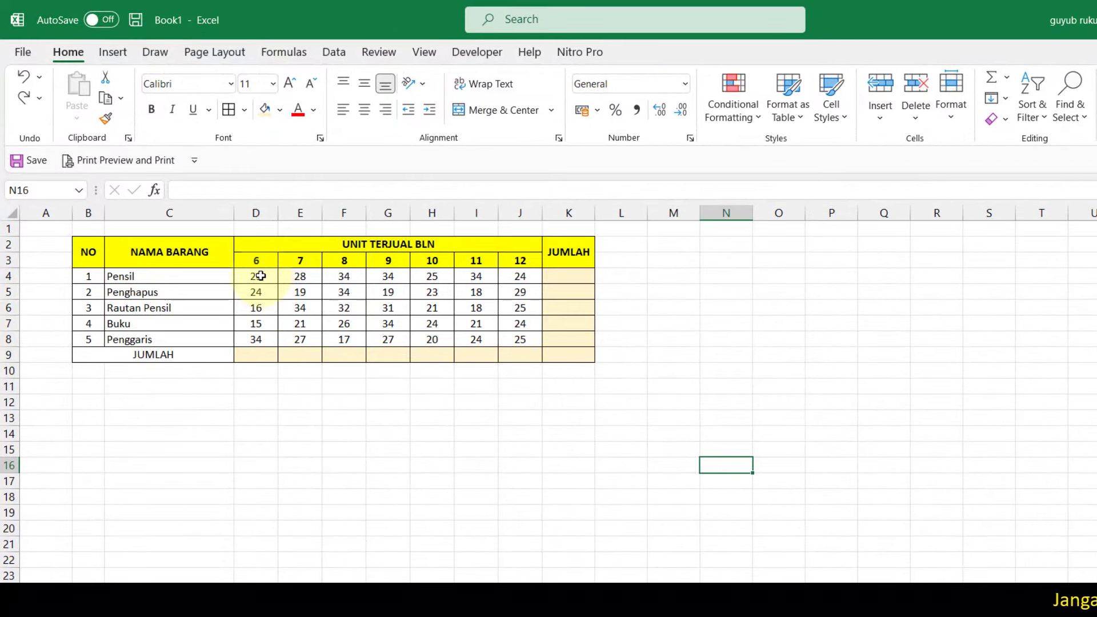
Select the monthly values from D4 through K9, including the empty JUMLAH row and column.
mouse_move(261, 276)
left_mouse_down()
mouse_move(545, 283)
mouse_move(521, 290)
left_mouse_up()
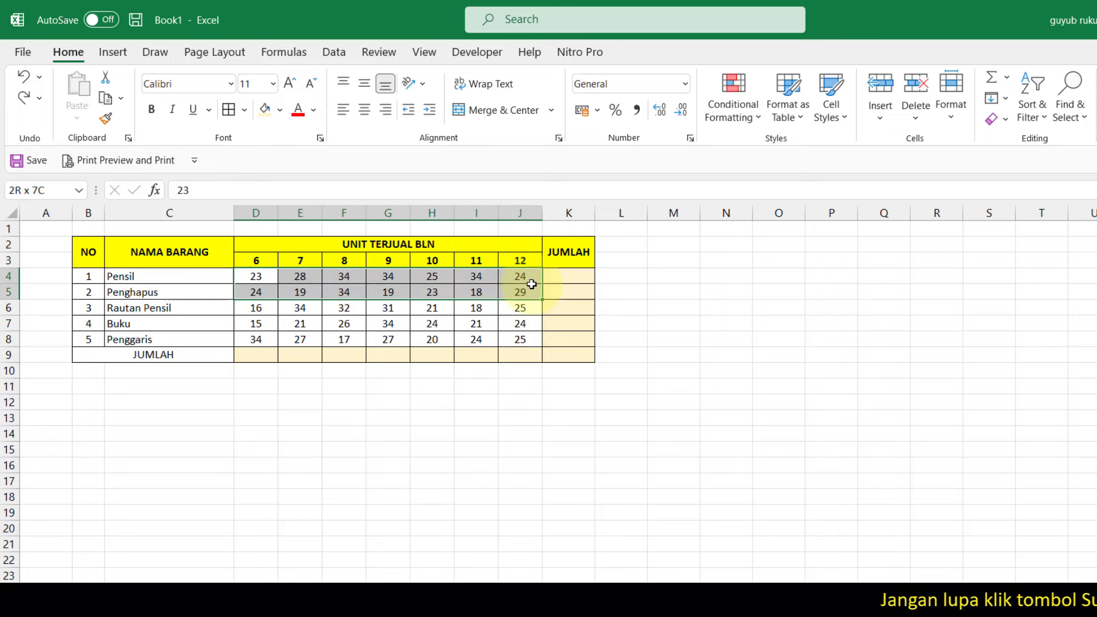
left_click(261, 276)
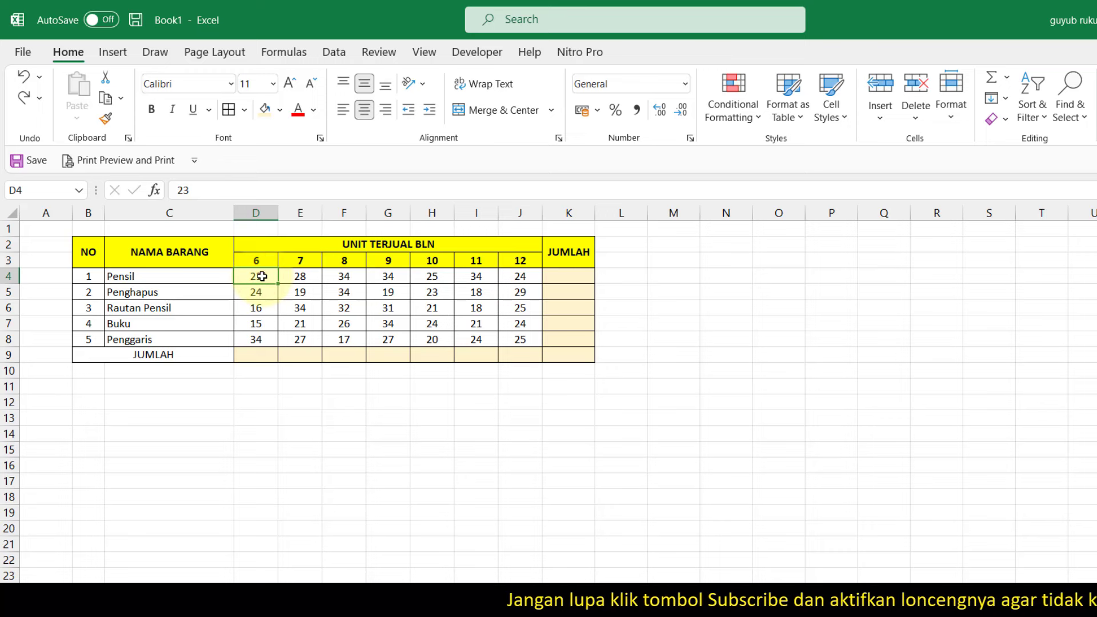
left_click_drag(262, 276, 258, 339)
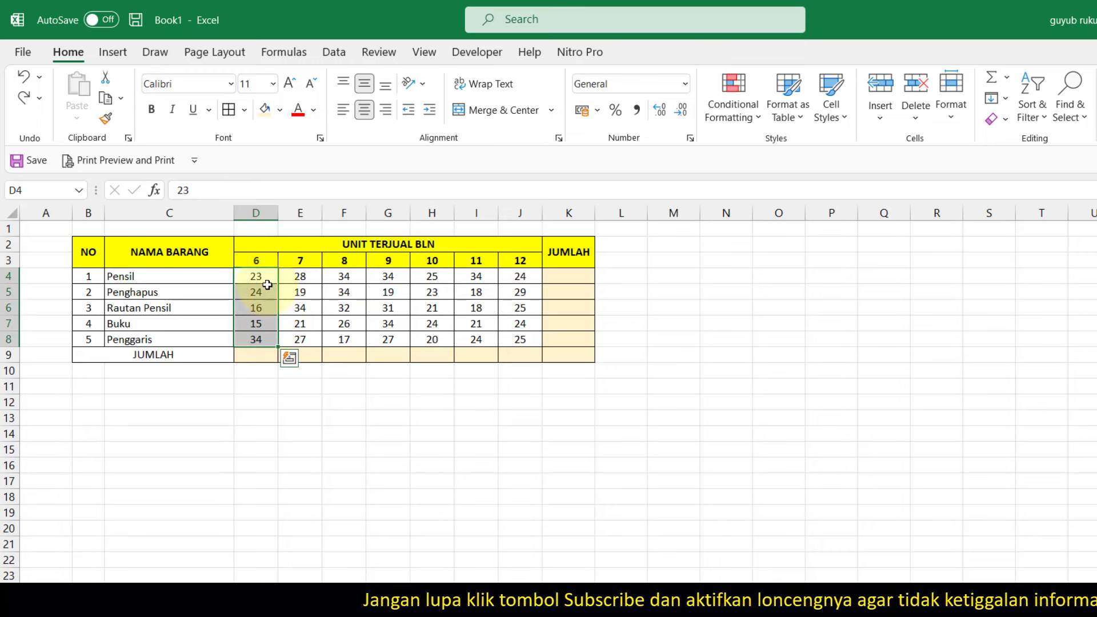
left_click_drag(255, 276, 517, 276)
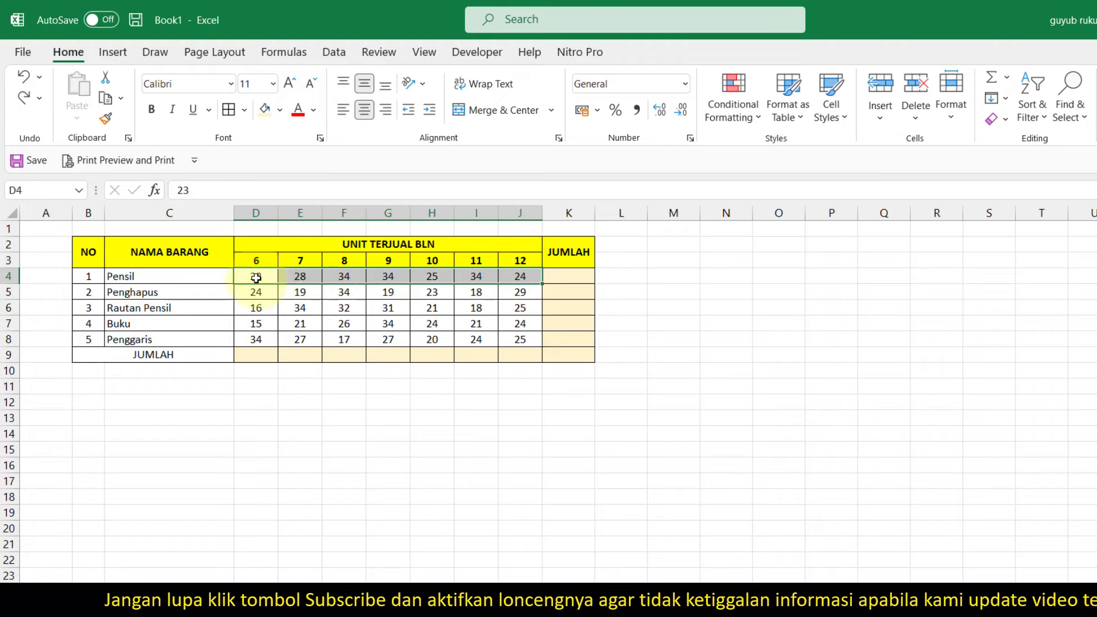
mouse_move(257, 276)
left_mouse_down()
mouse_move(570, 276)
mouse_move(584, 359)
left_mouse_up()
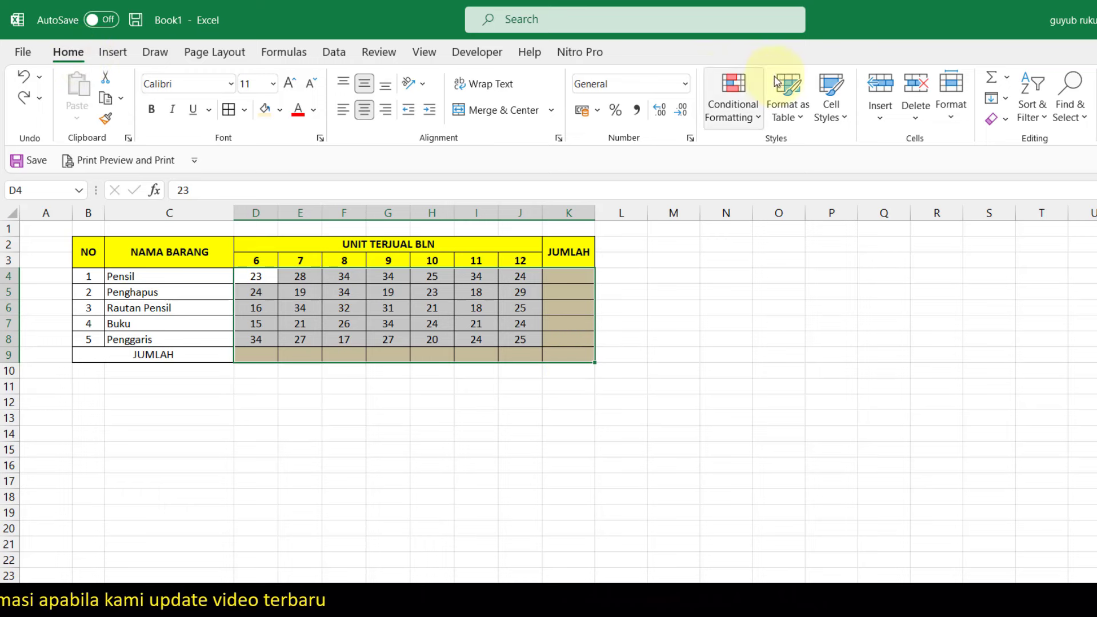
Fill the JUMLAH cells with AutoSum totals, undo them, then recreate them with Alt+=.
left_click(992, 83)
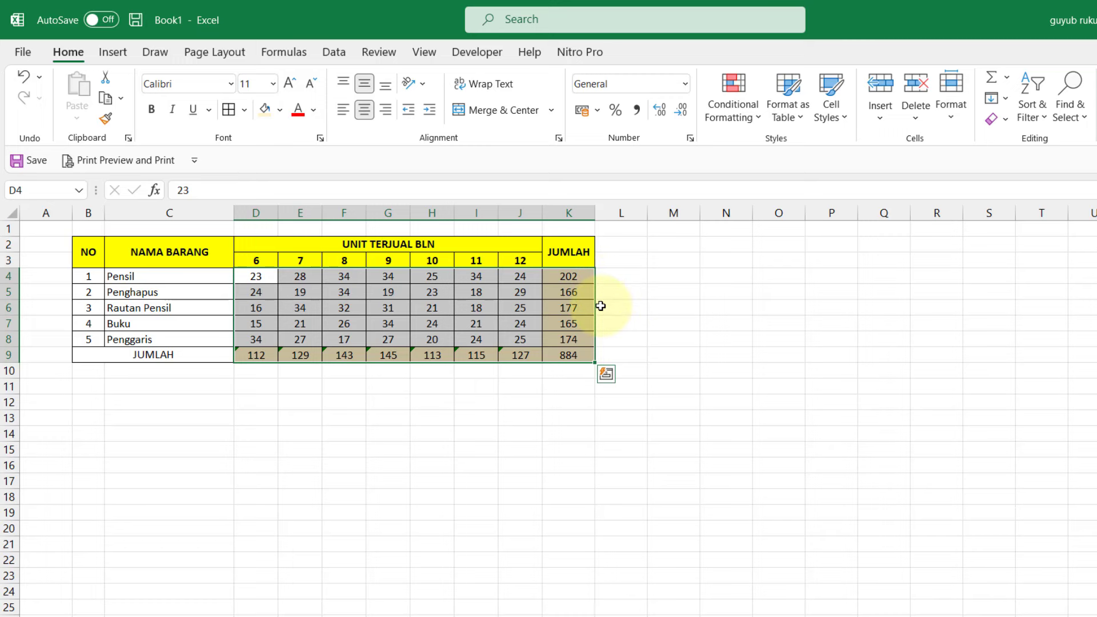
key("ctrl+z")
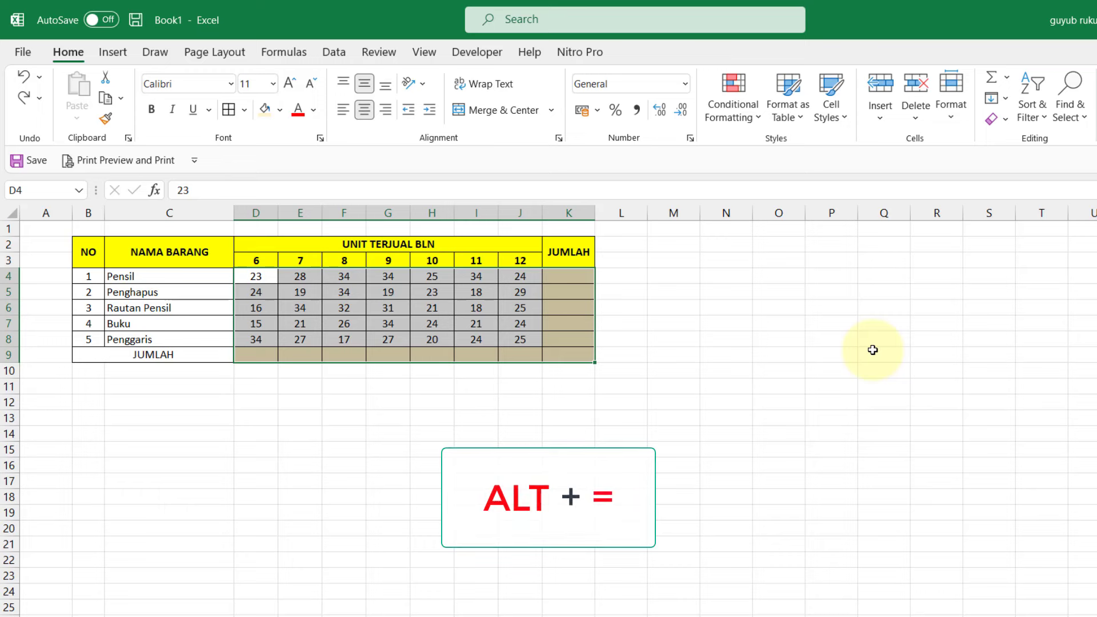
key("alt+equal")
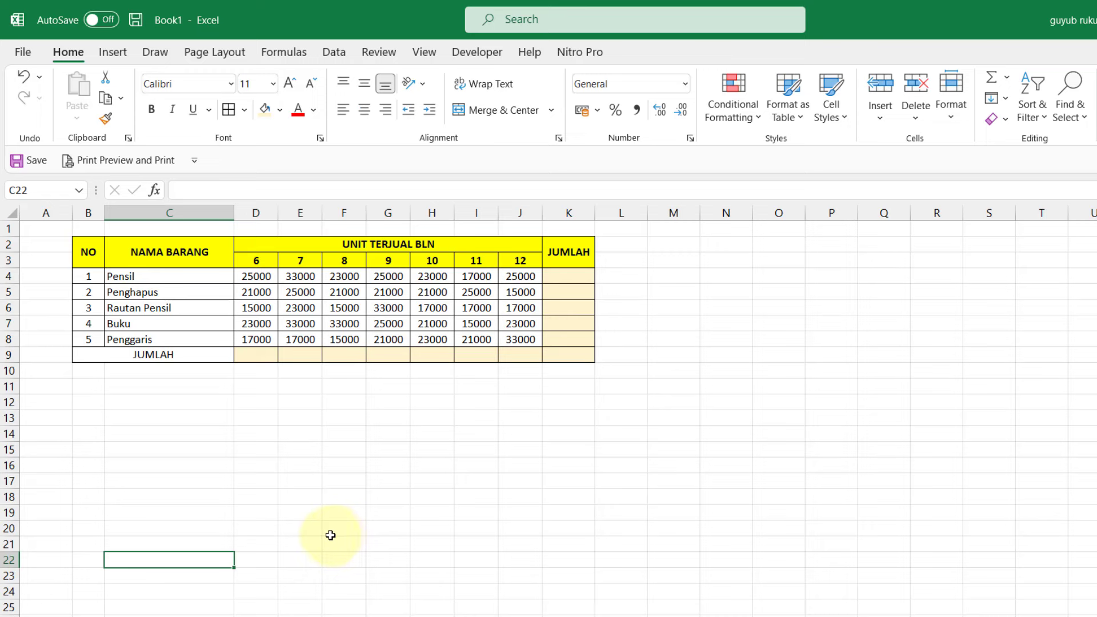
left_click(255, 278)
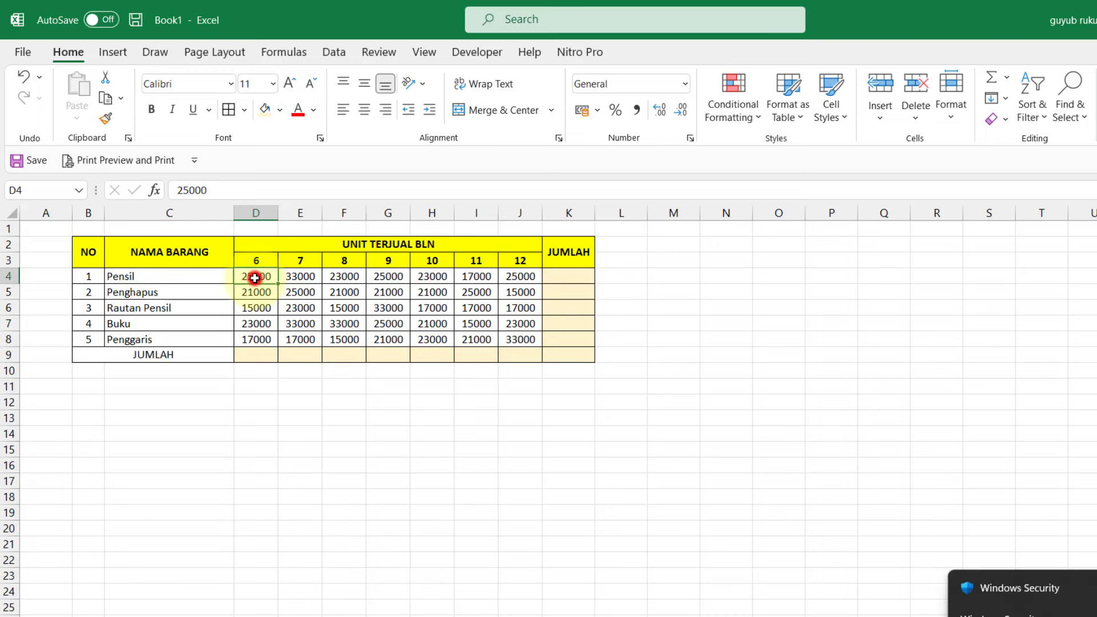
left_click(180, 190)
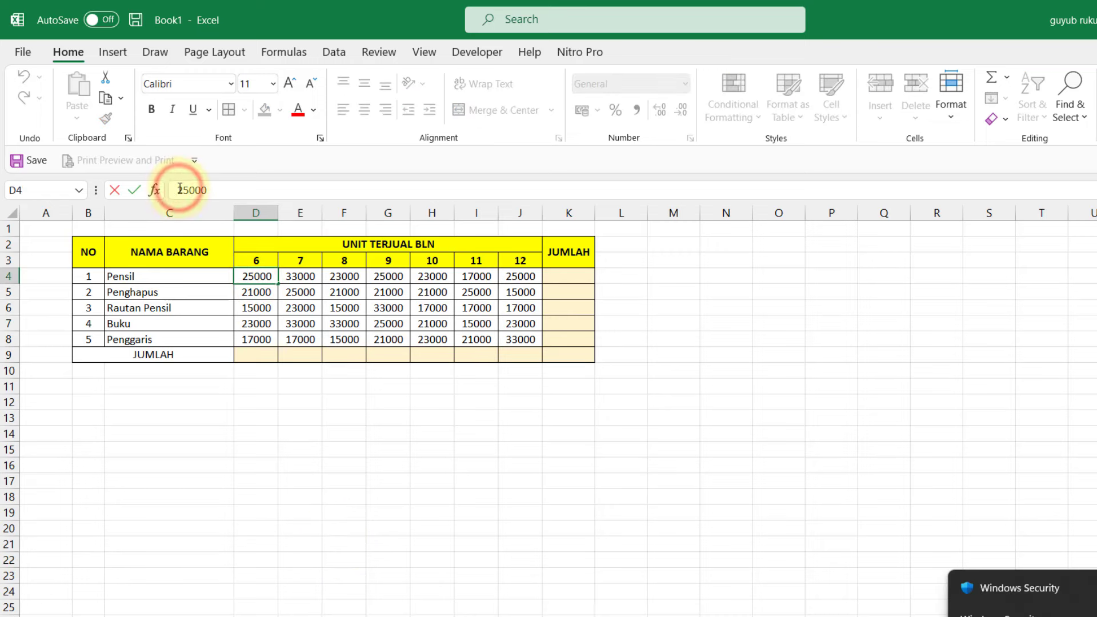
type("RP")
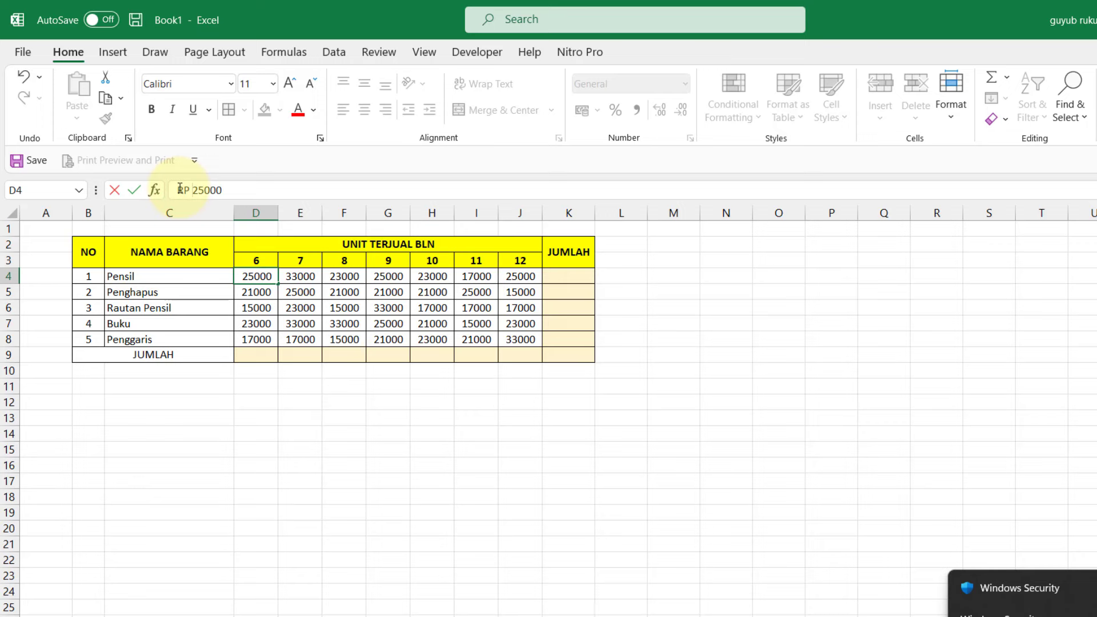
left_click(242, 189)
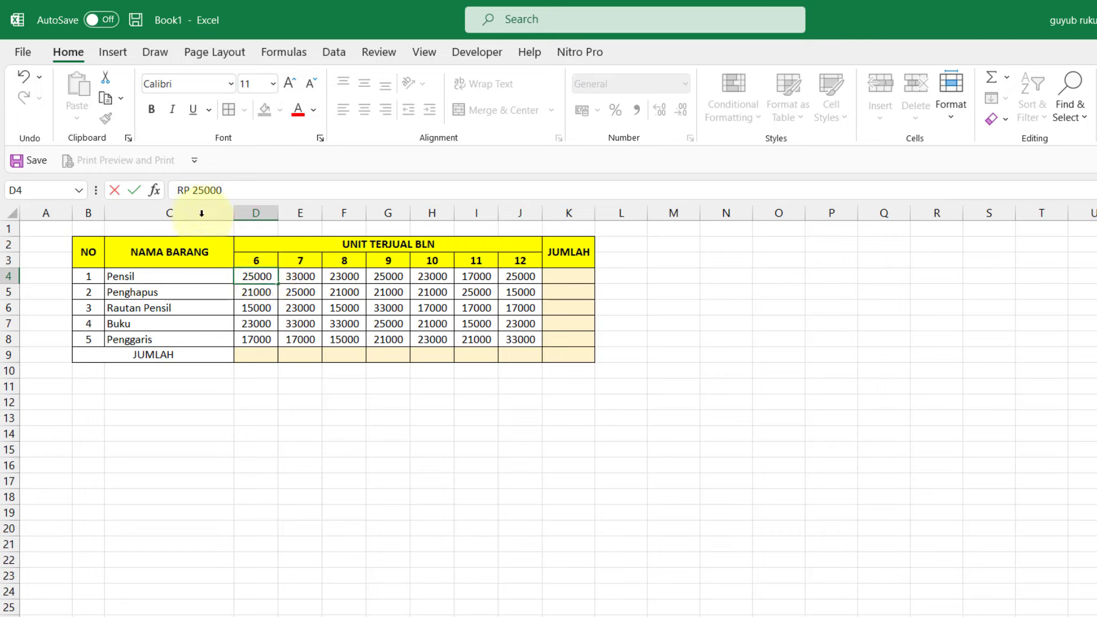
left_click_drag(194, 190, 177, 190)
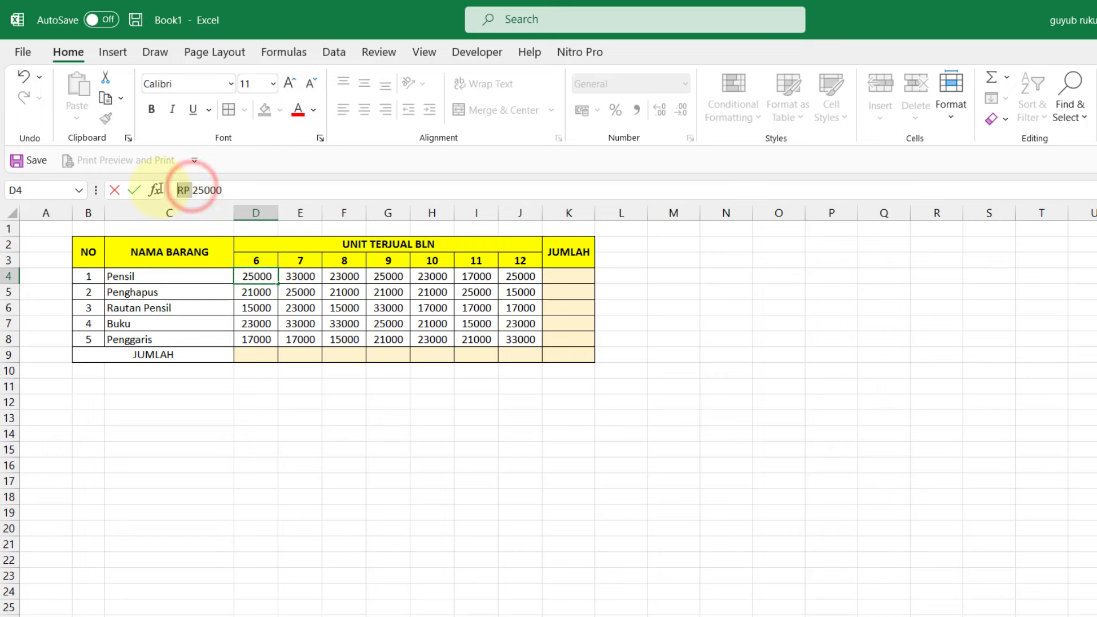
key("BackSpace")
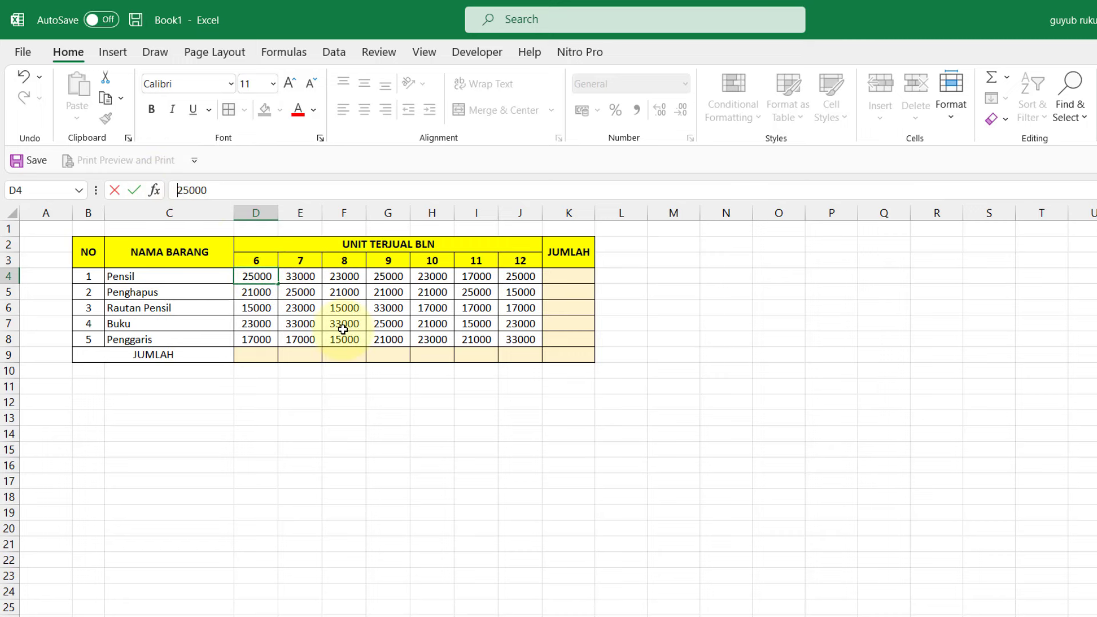
left_click(388, 292)
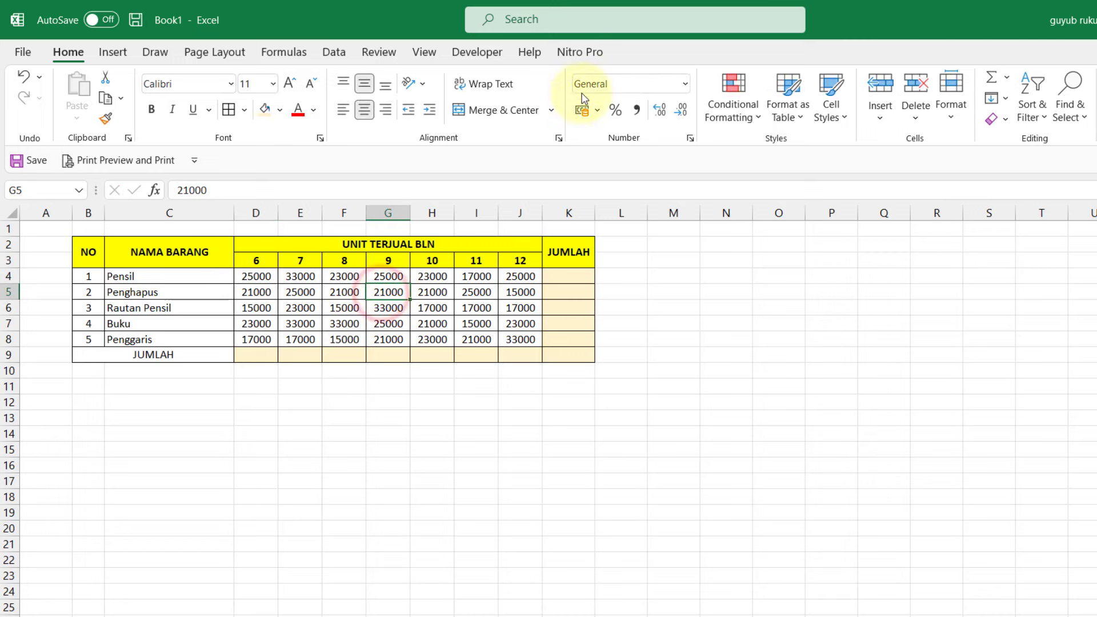
Apply the Accounting number format to the monthly values starting at D4.
mouse_move(256, 276)
left_mouse_down()
mouse_move(400, 274)
mouse_move(578, 357)
left_mouse_up()
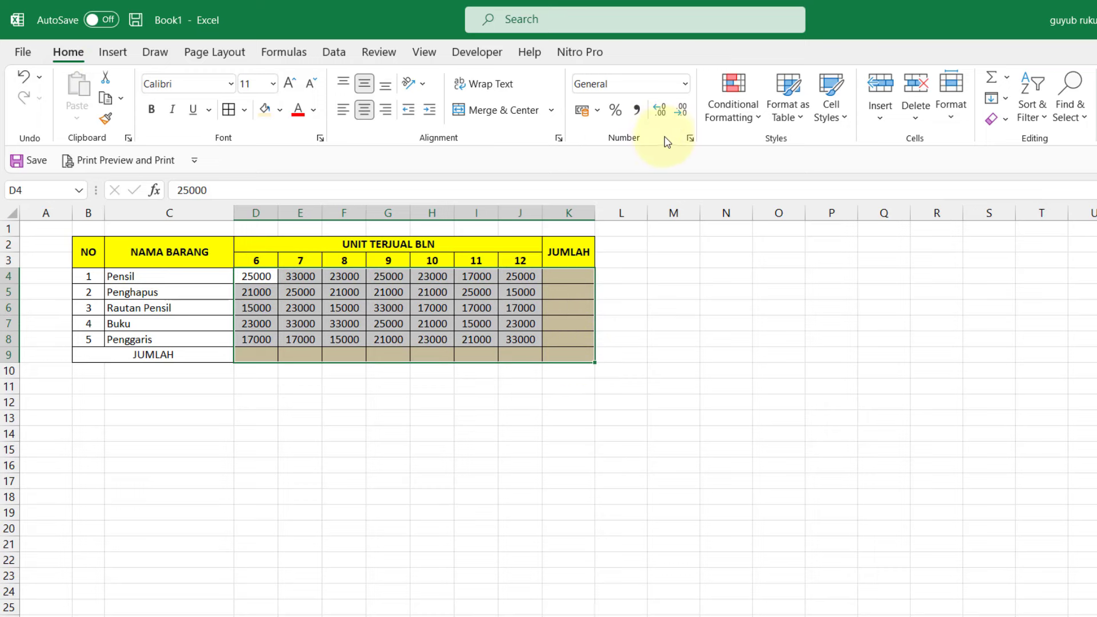
left_click(685, 84)
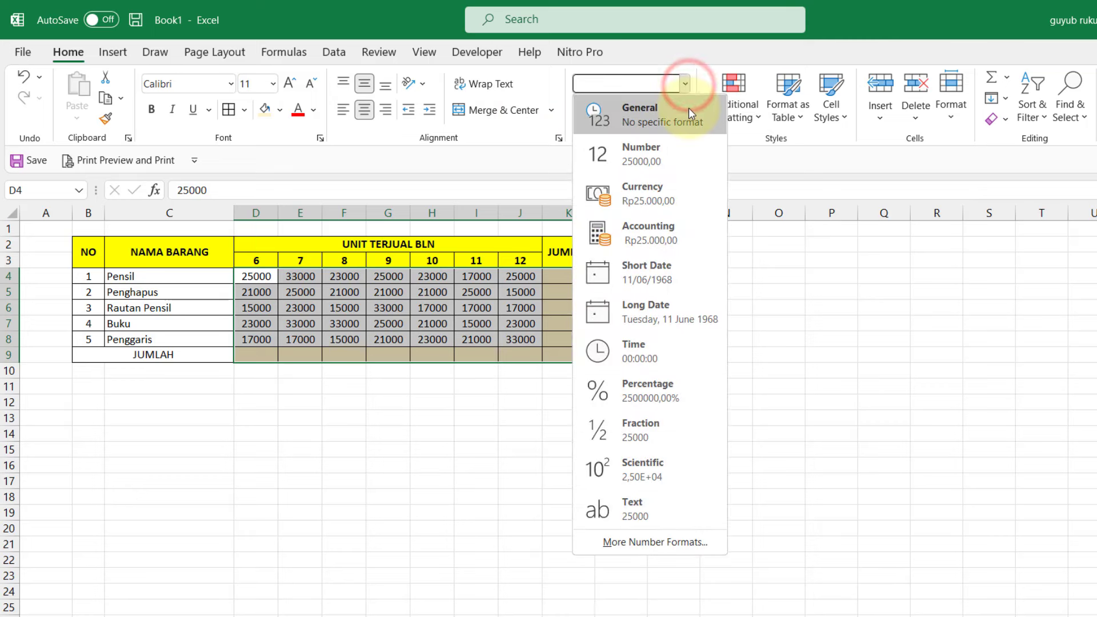
left_click(666, 240)
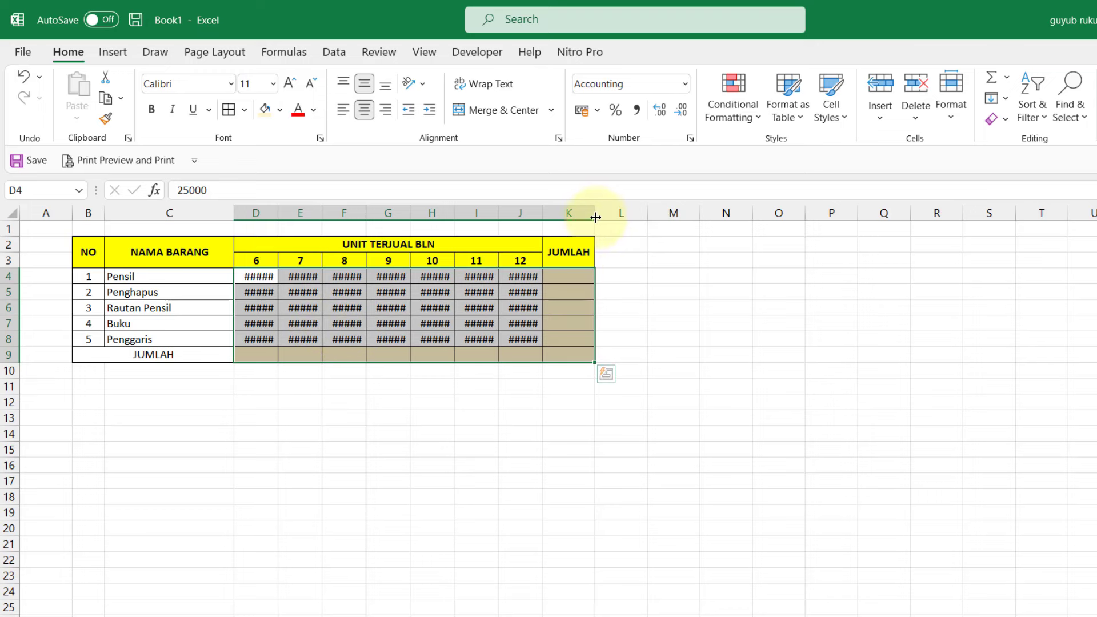
Widen month columns D through J equally so the Rupiah values show.
left_click_drag(596, 218, 591, 216)
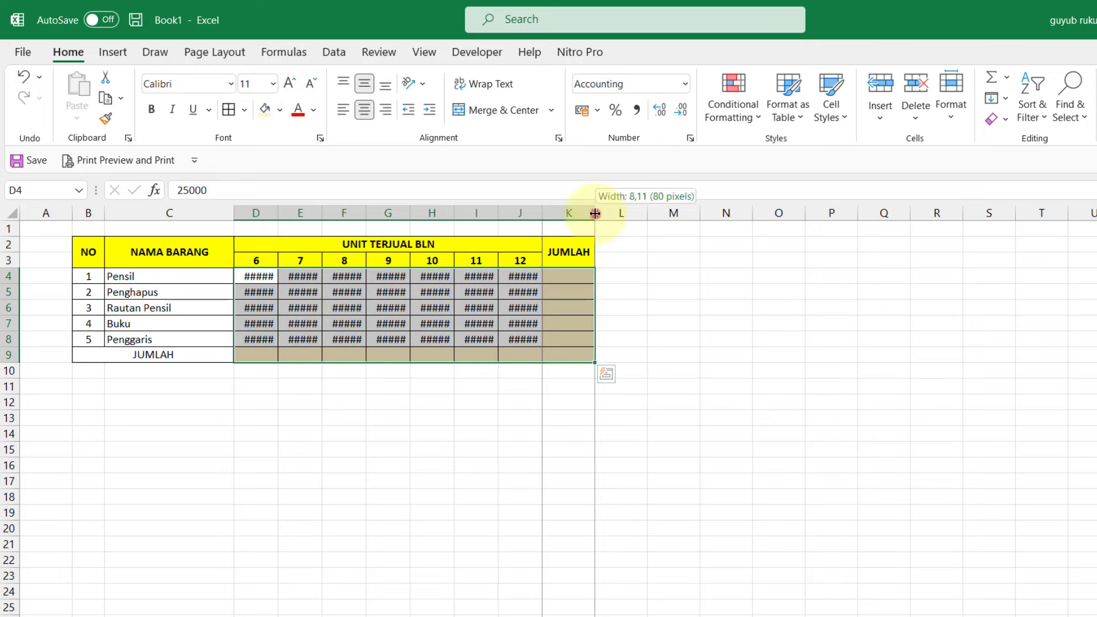
double_click(541, 212)
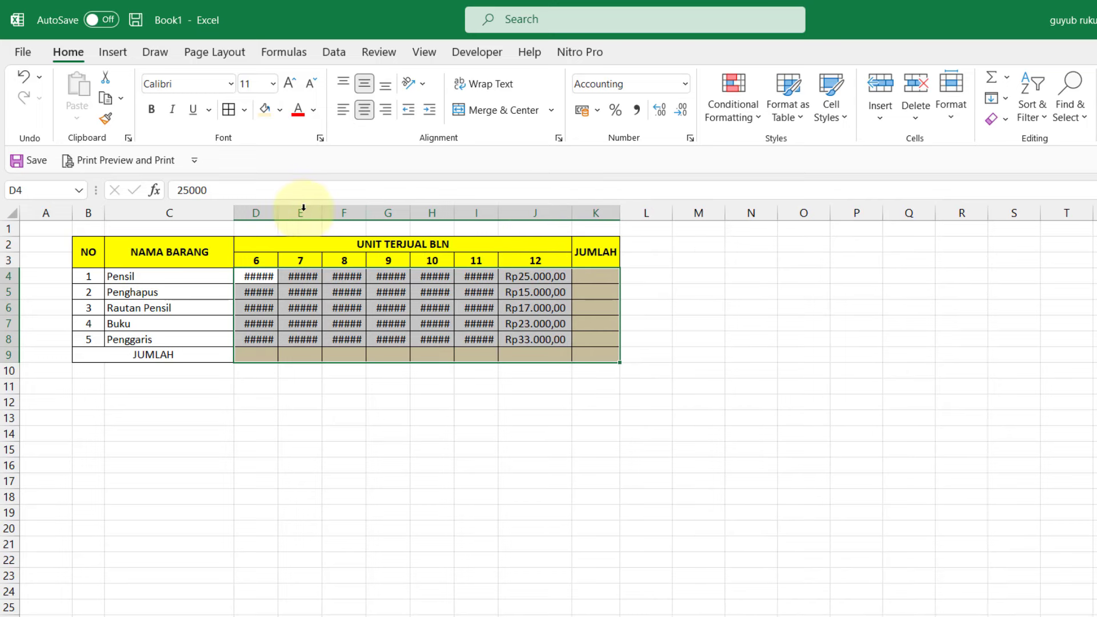
left_click_drag(268, 212, 563, 210)
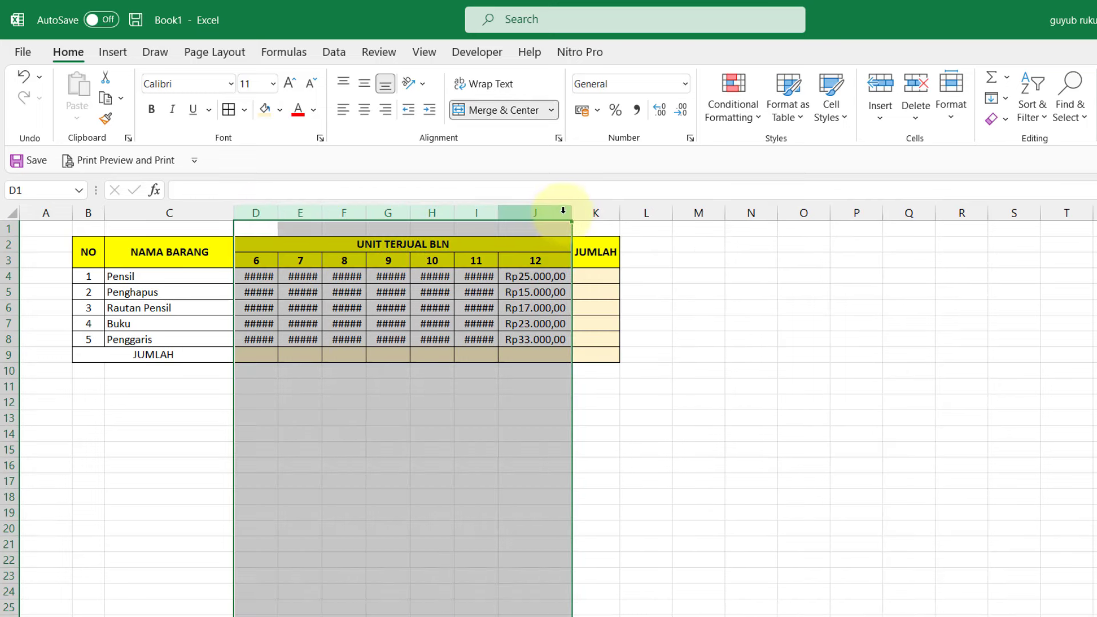
double_click(571, 213)
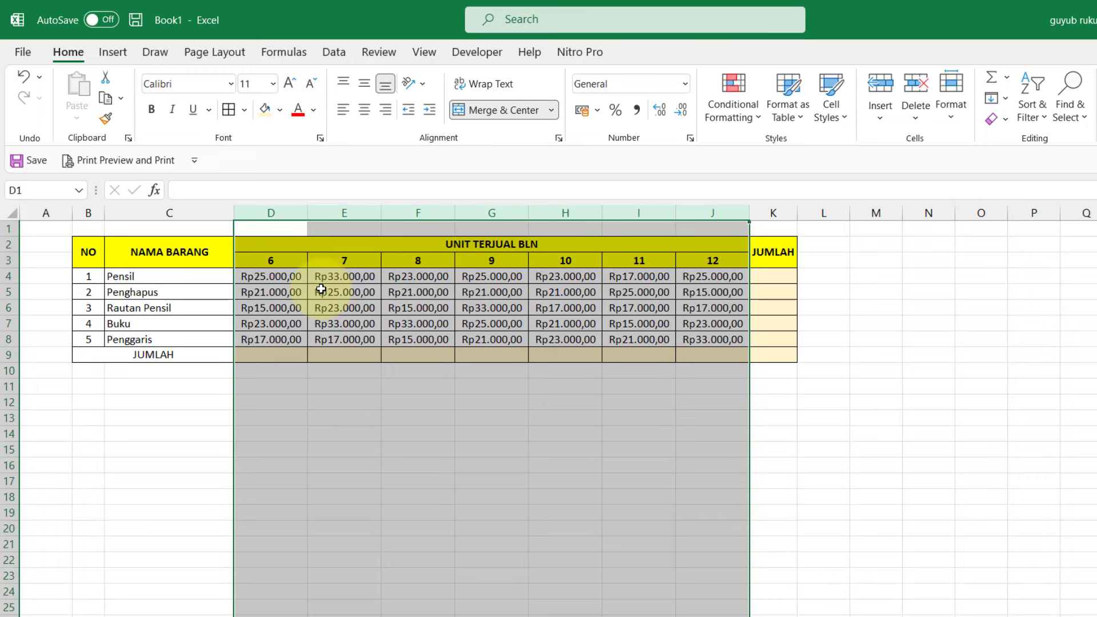
Decrease the decimals so values display as whole Rupiah, like Rp 25.000.
left_click_drag(271, 213, 754, 228)
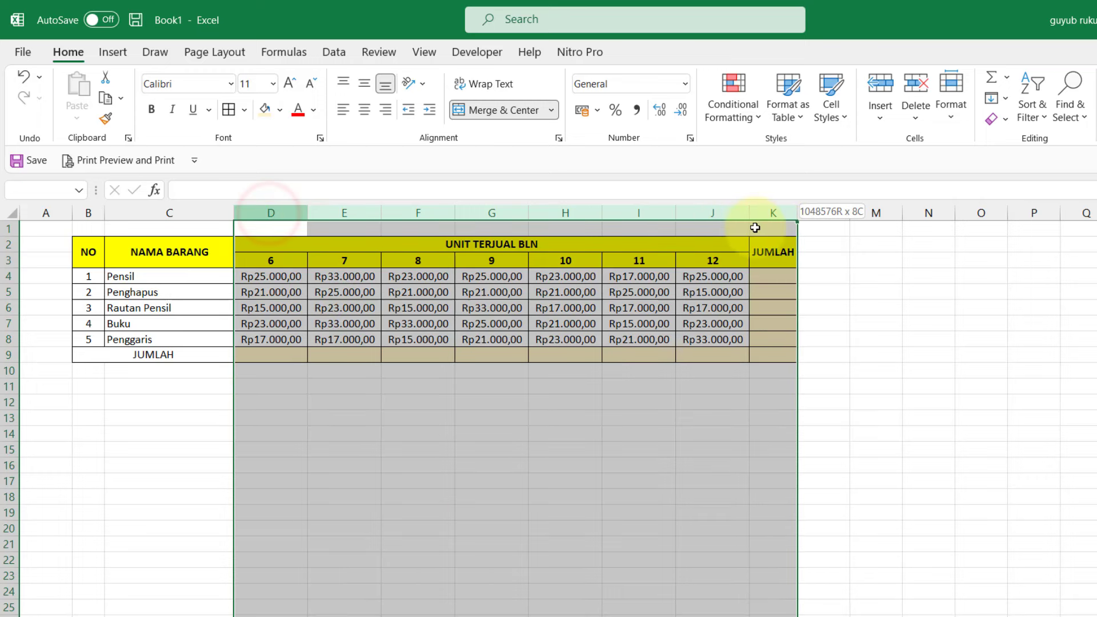
left_click(681, 113)
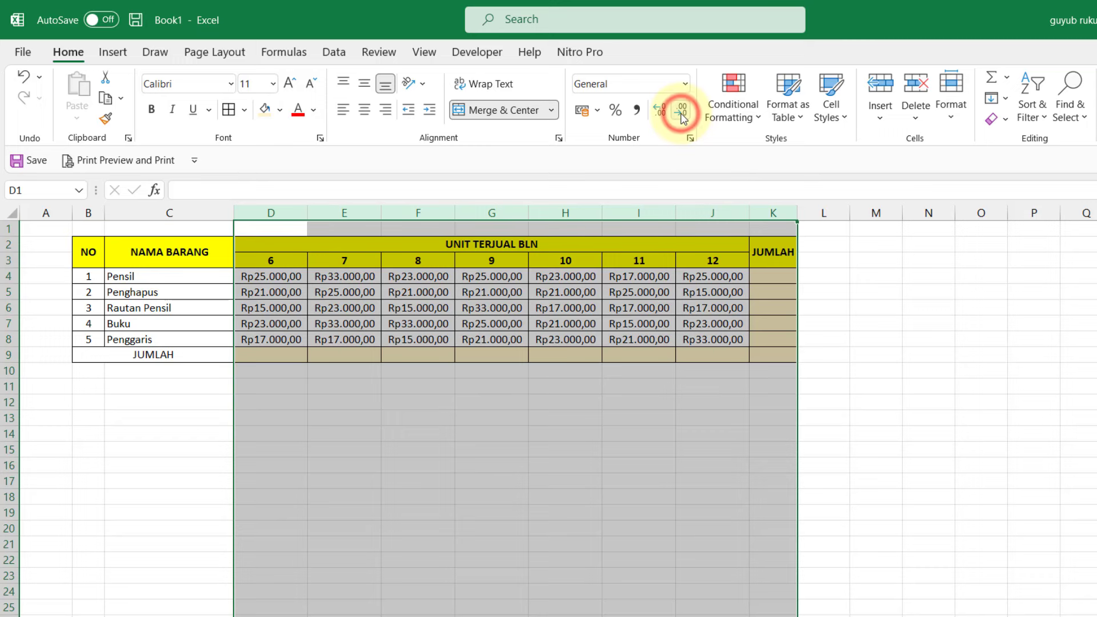
mouse_move(273, 276)
left_mouse_down()
mouse_move(758, 327)
mouse_move(759, 351)
left_mouse_up()
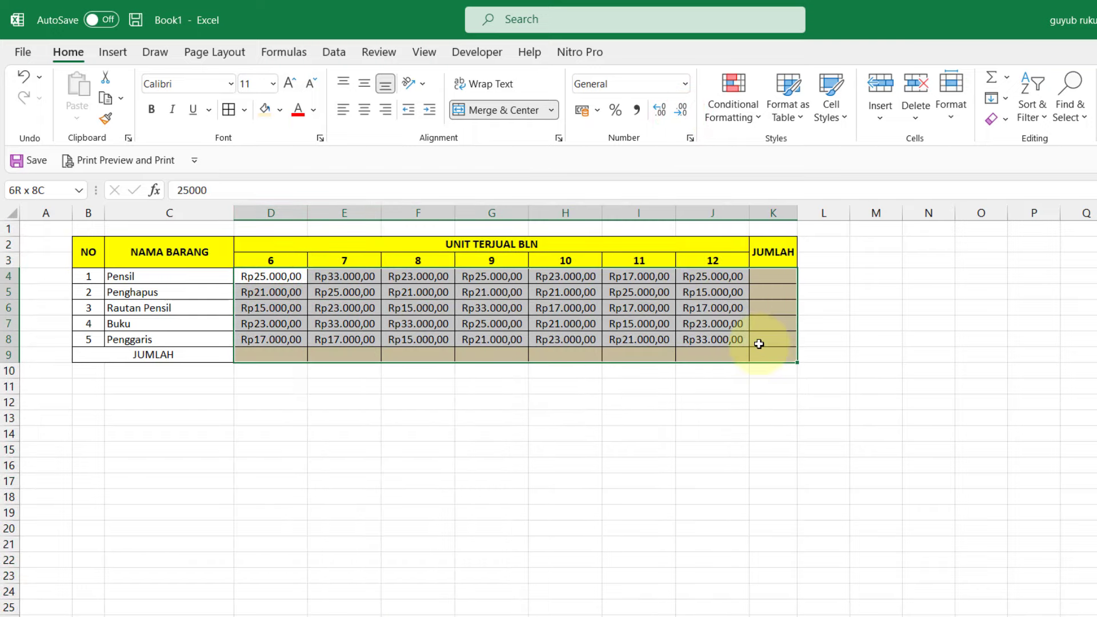
left_click(679, 114)
left_click(677, 117)
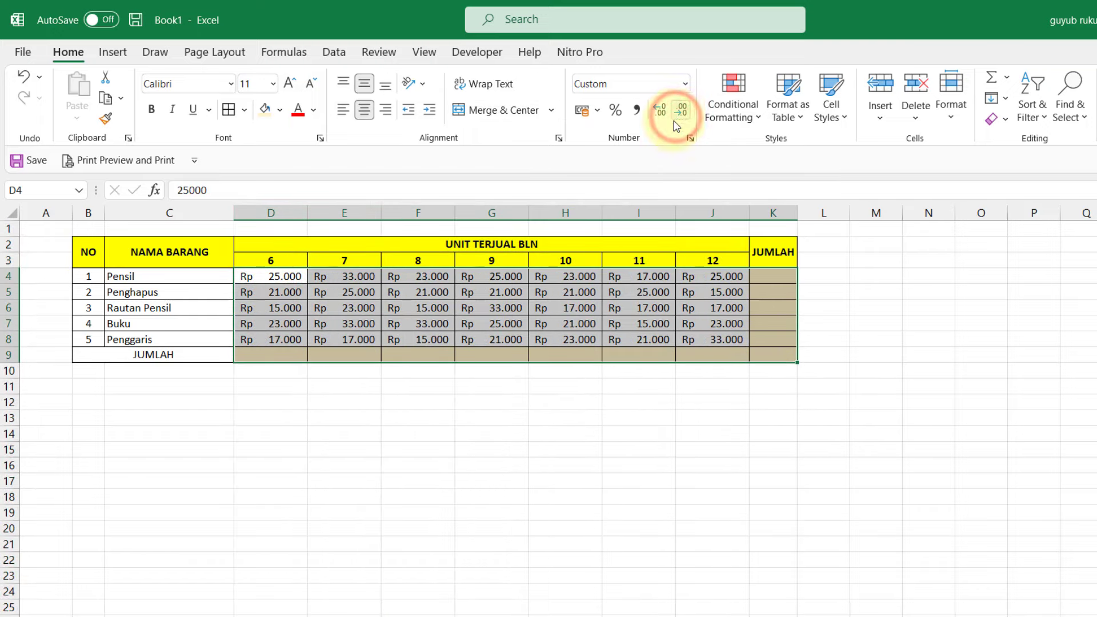
AutoSum D4:K9 to fill the JUMLAH row and column totals.
left_click(598, 423)
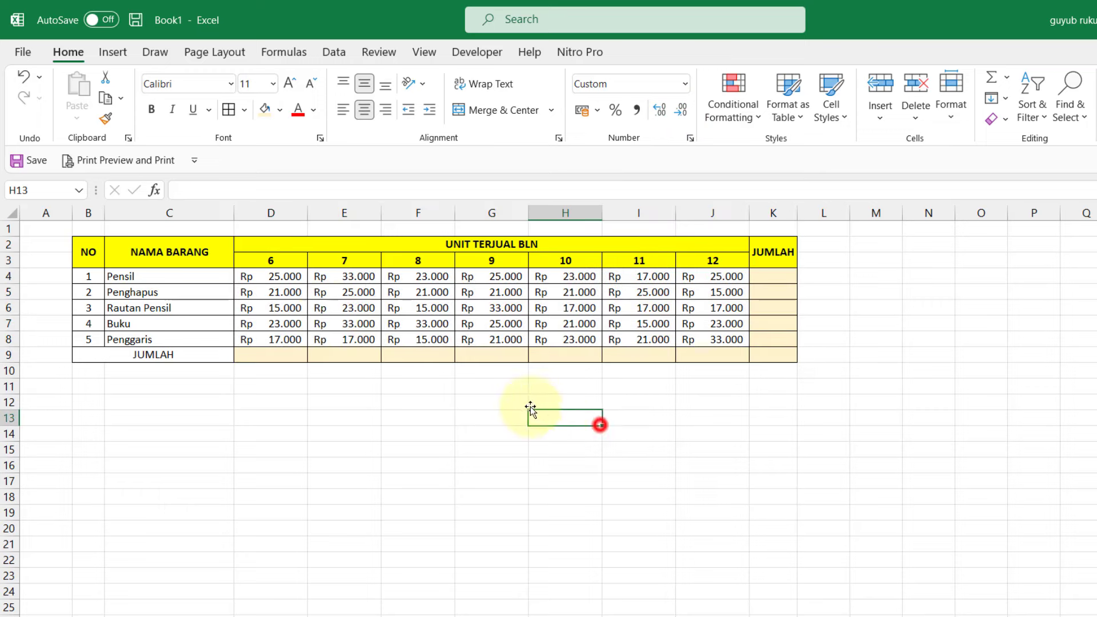
mouse_move(284, 277)
left_mouse_down()
mouse_move(426, 278)
mouse_move(773, 353)
left_mouse_up()
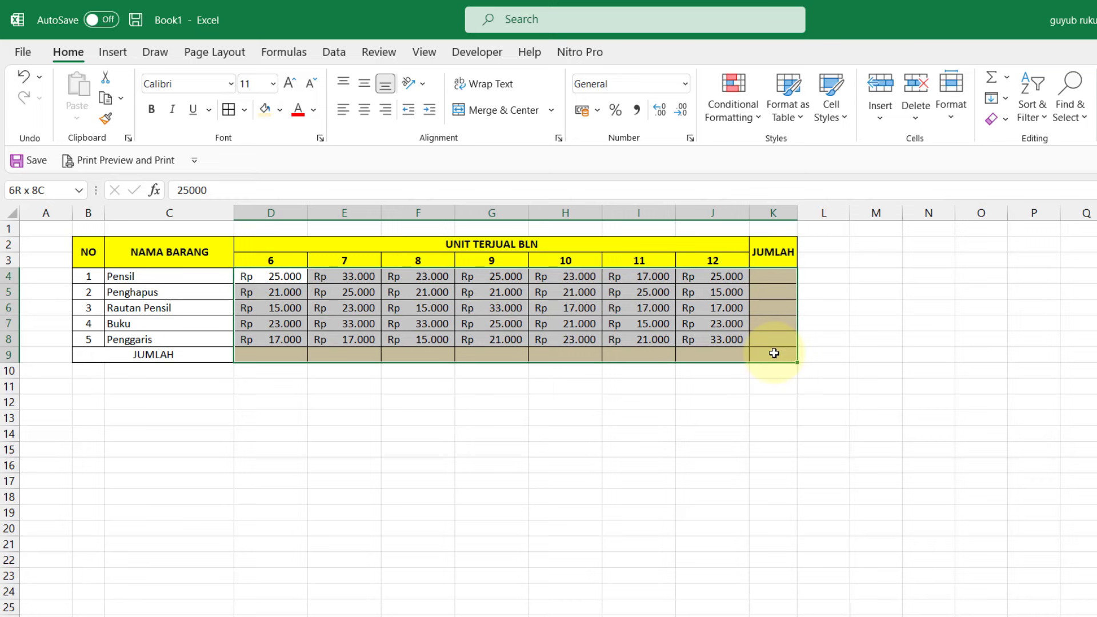
left_click_drag(774, 353, 774, 352)
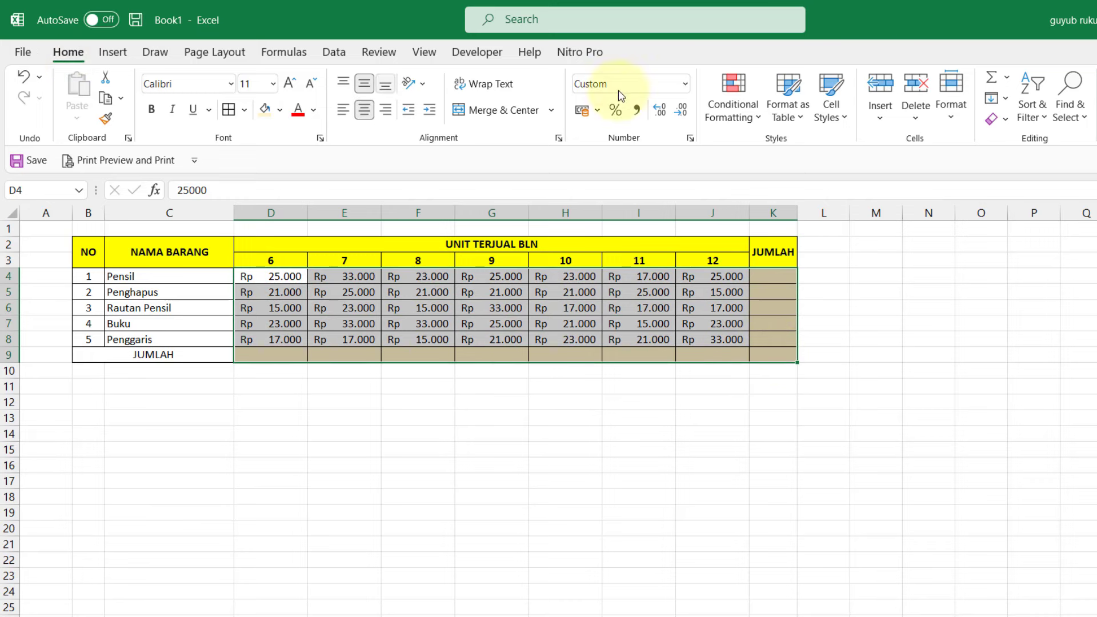
left_click(990, 77)
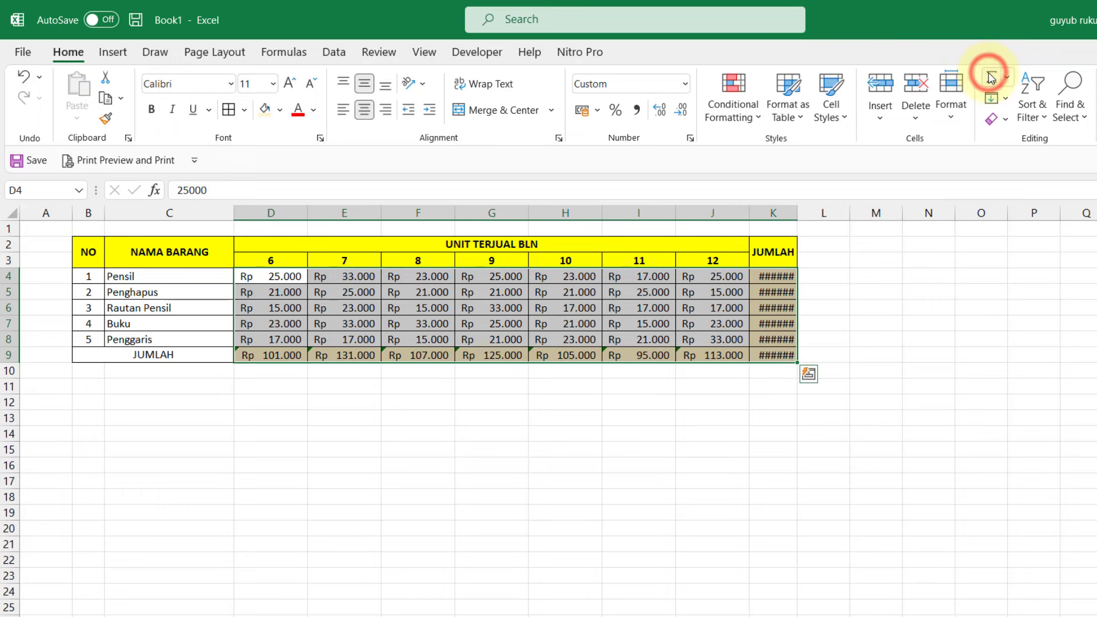
left_click(788, 278)
Widen column K so totals like Rp 171.000 and the Rp 777.000 grand total display.
left_click_drag(798, 207, 840, 206)
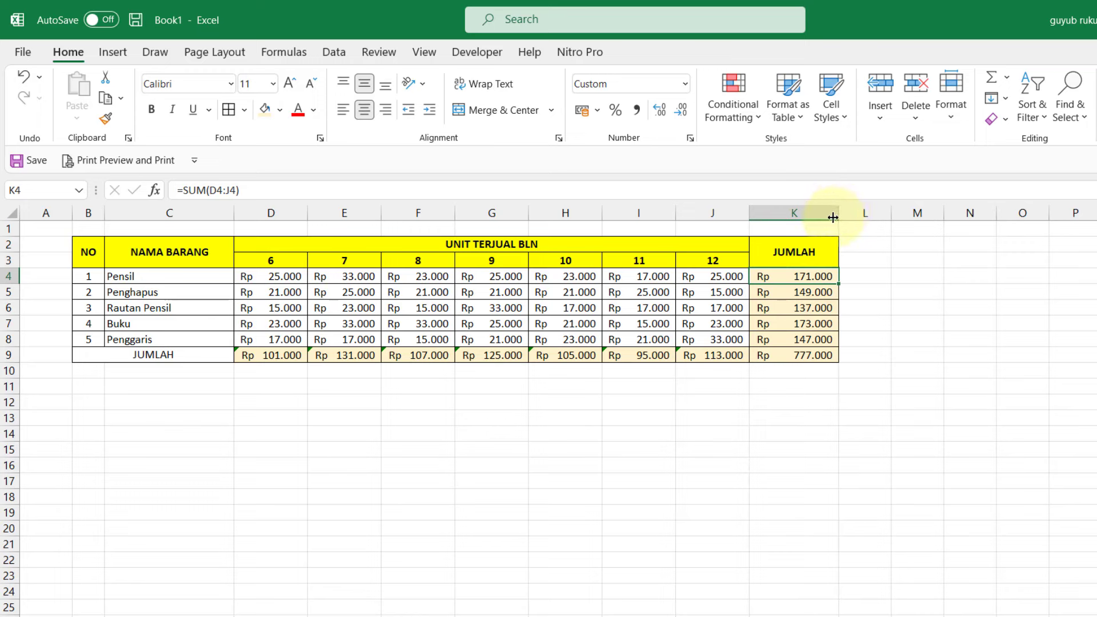
key("ctrl+z")
key("ctrl+z")
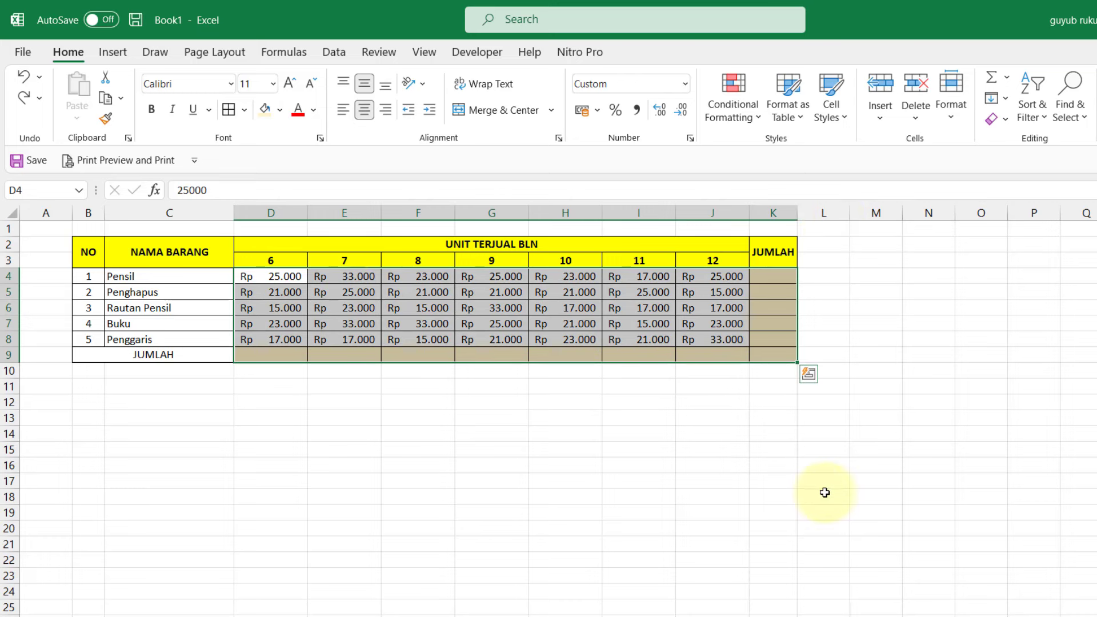
key("alt+equal")
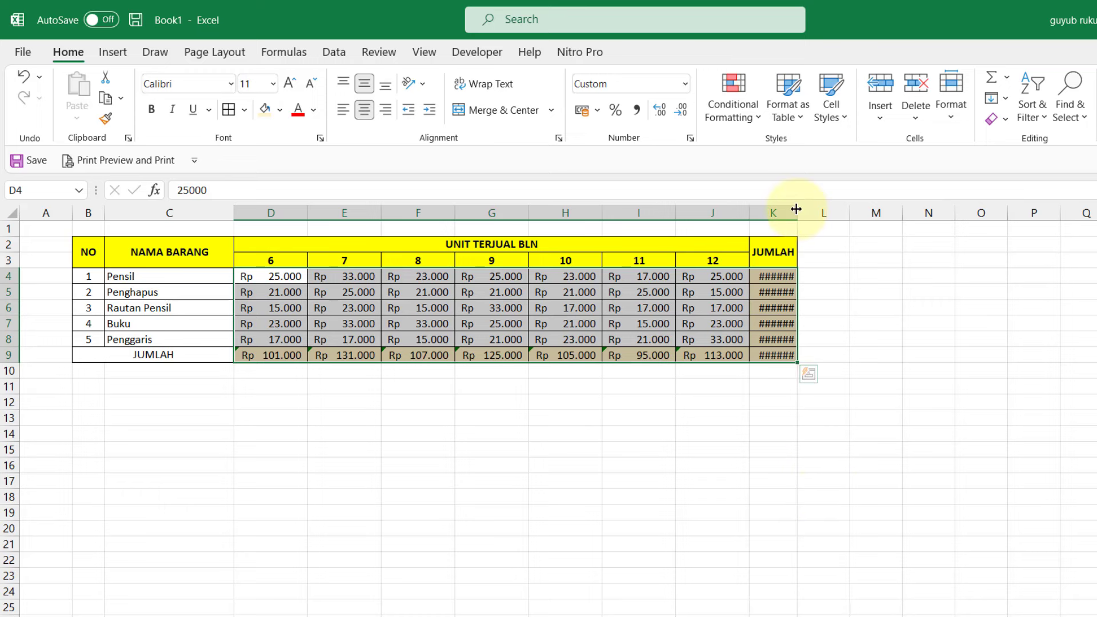
left_click_drag(798, 211, 832, 210)
left_click(913, 415)
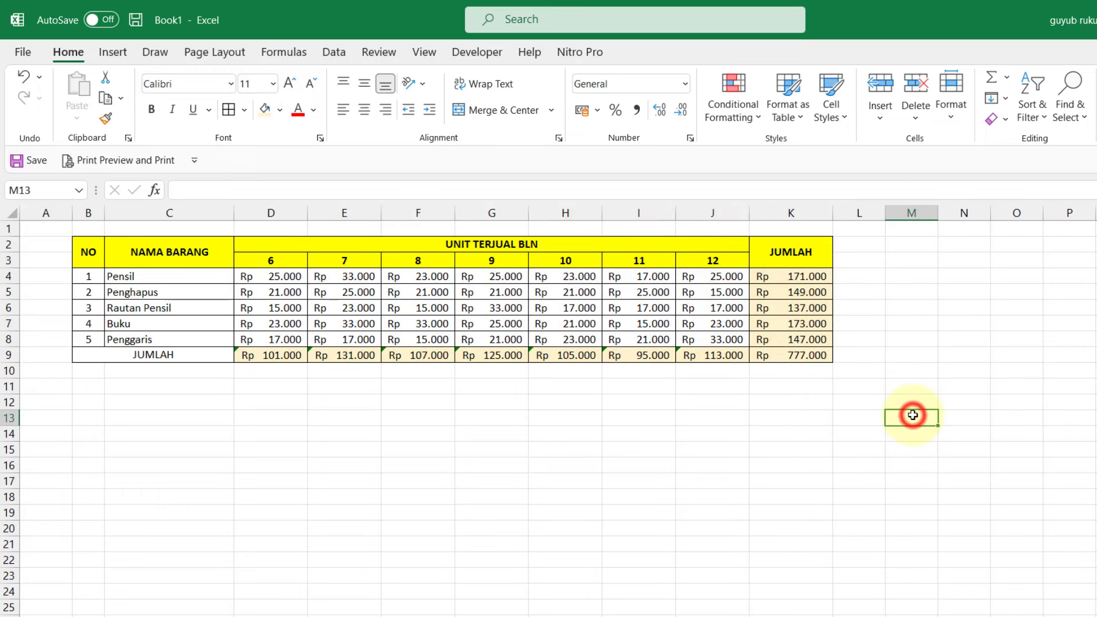